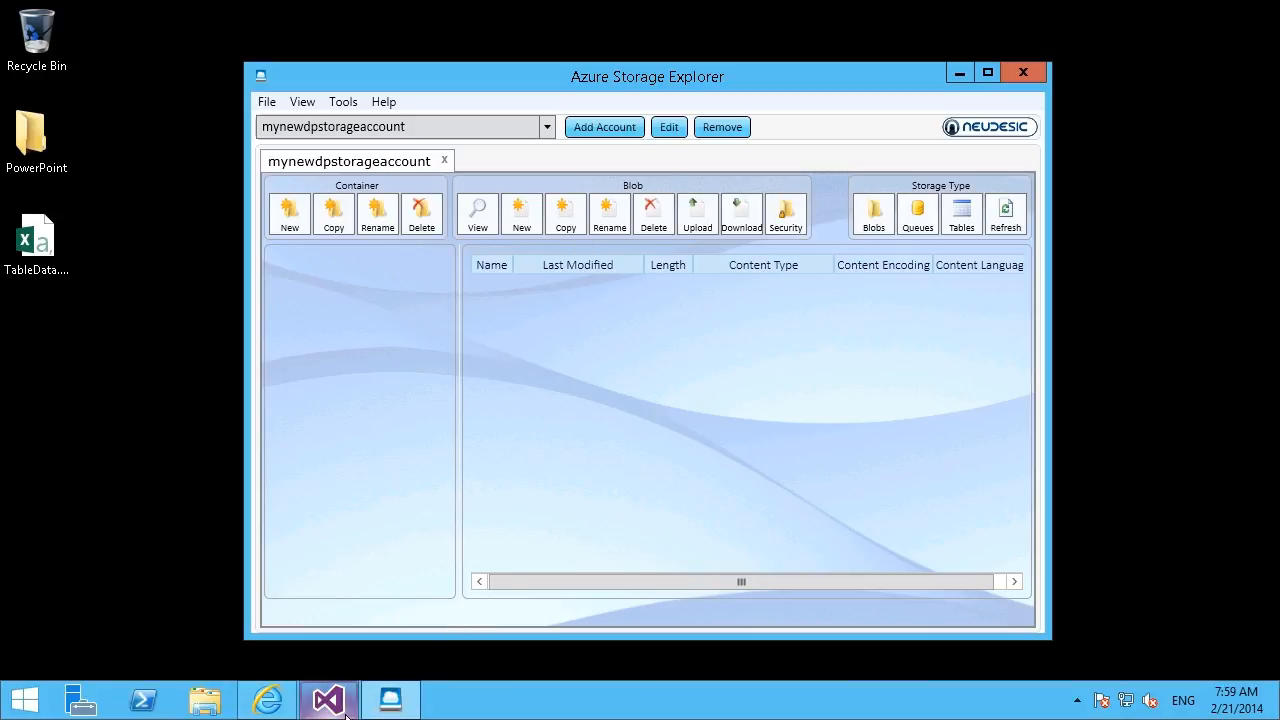
Step: Try to create a new blob in mynewdpstorageaccount without selecting a container
{"action": "left_click", "coordinate": [346, 714]}
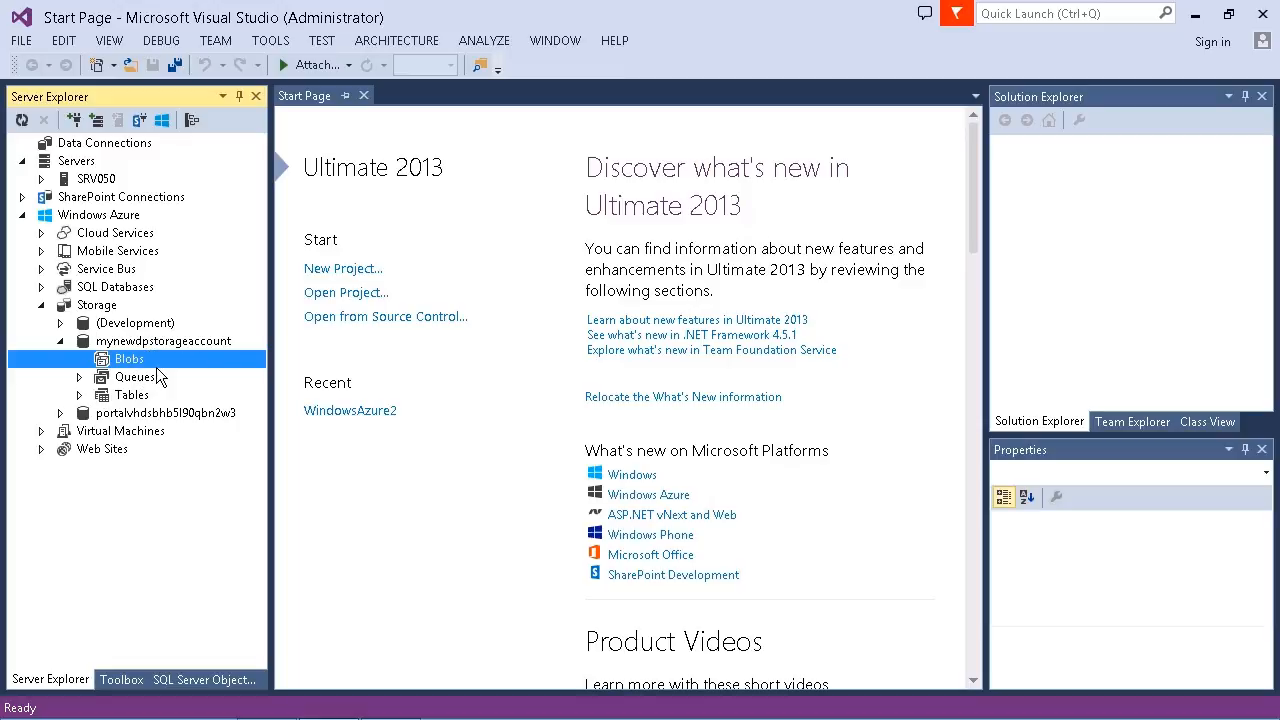
{"action": "left_click", "coordinate": [1195, 16]}
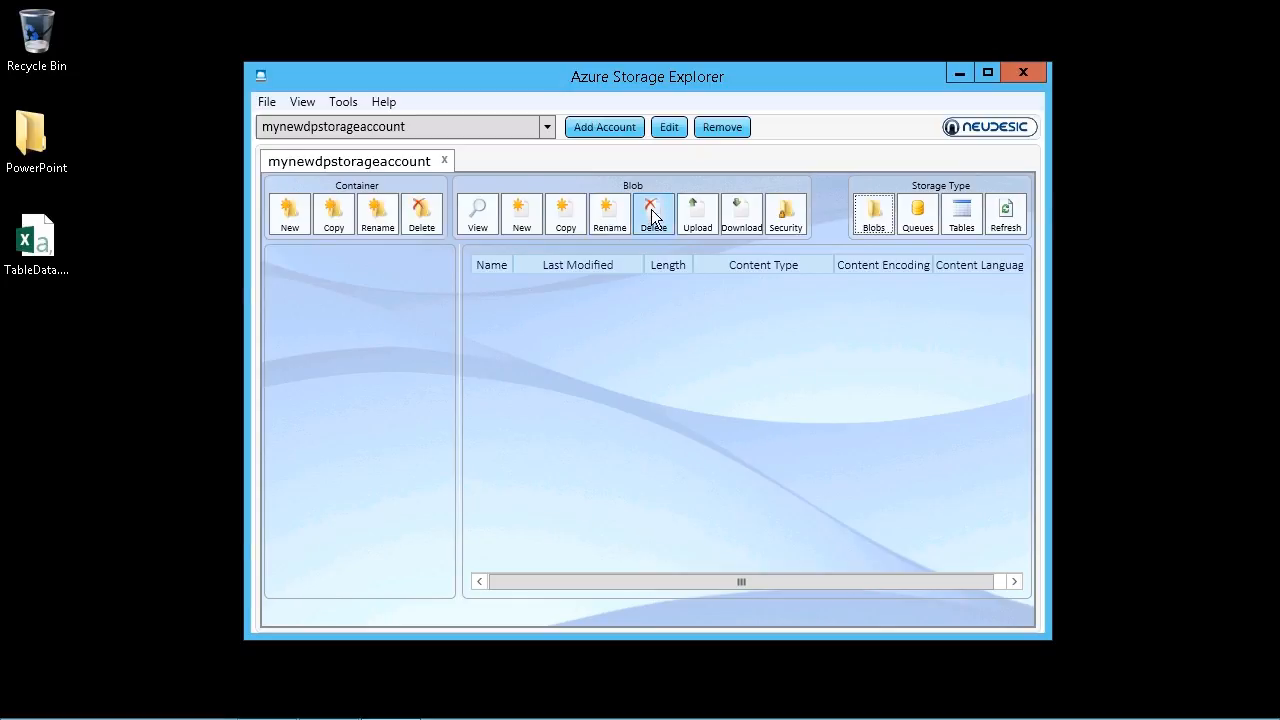
{"action": "left_click", "coordinate": [535, 228]}
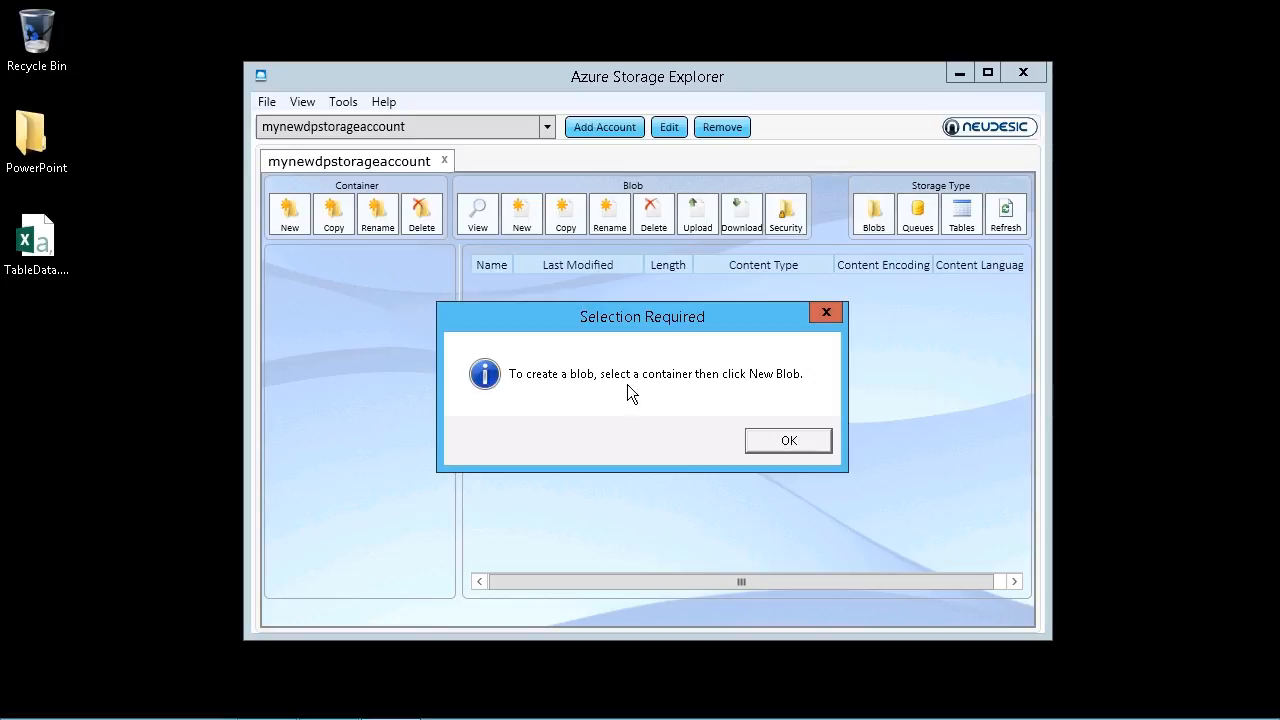
{"action": "left_click", "coordinate": [790, 448]}
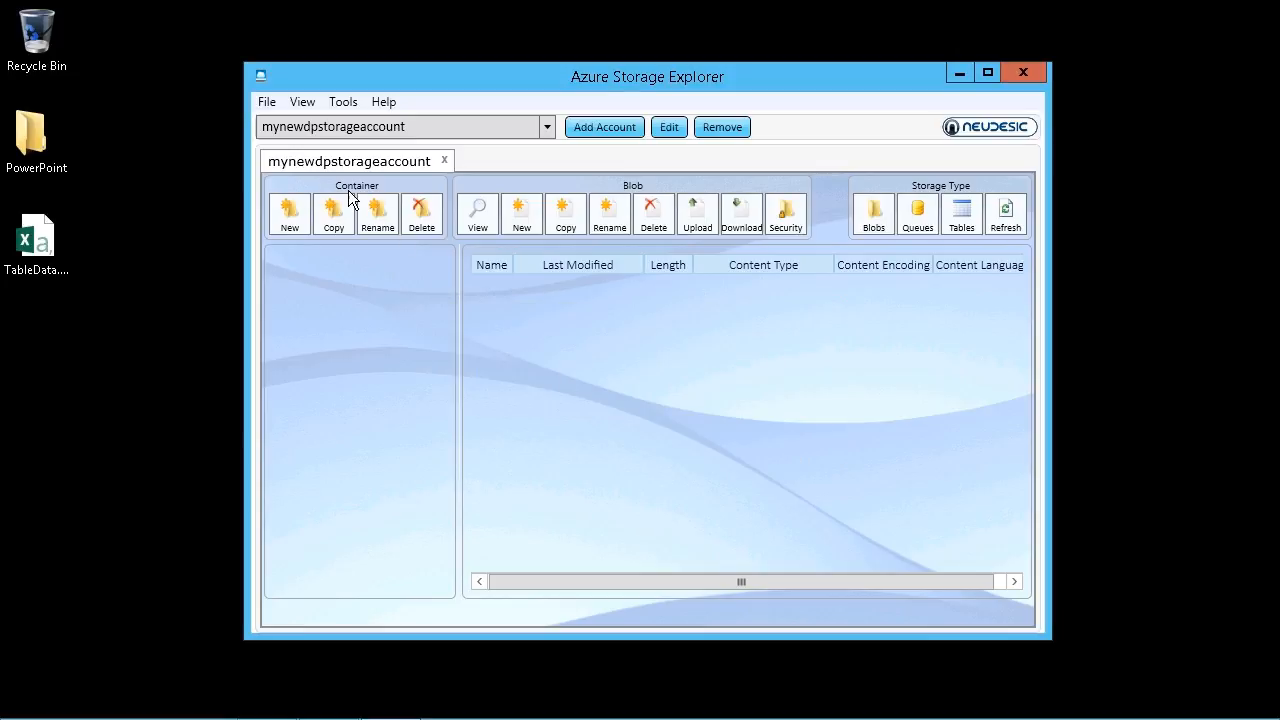
Step: Create a private container named container1 in mynewdpstorageaccount
{"action": "left_click", "coordinate": [290, 214]}
{"action": "type", "text": "Conta"}
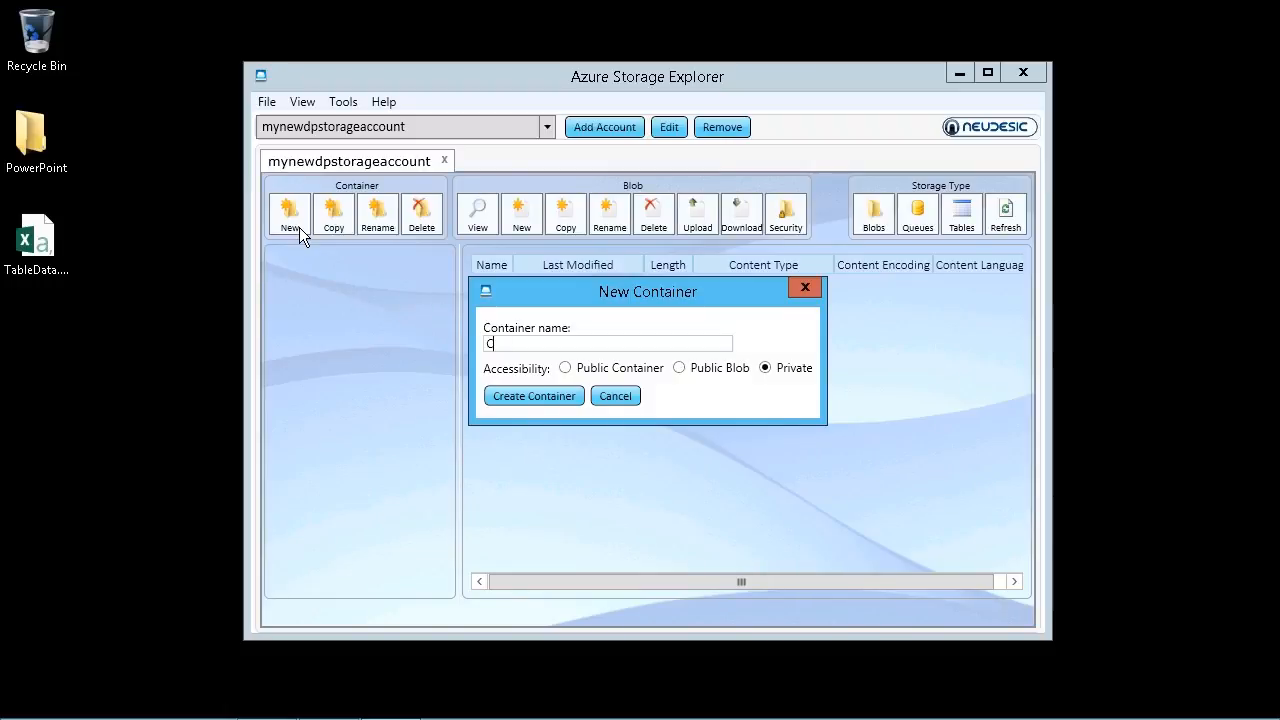
{"action": "key", "text": "BackSpace"}
{"action": "key", "text": "BackSpace"}
{"action": "key", "text": "BackSpace"}
{"action": "key", "text": "BackSpace"}
{"action": "key", "text": "BackSpace"}
{"action": "type", "text": "container1"}
{"action": "type", "text": "1"}
{"action": "left_click", "coordinate": [522, 396]}
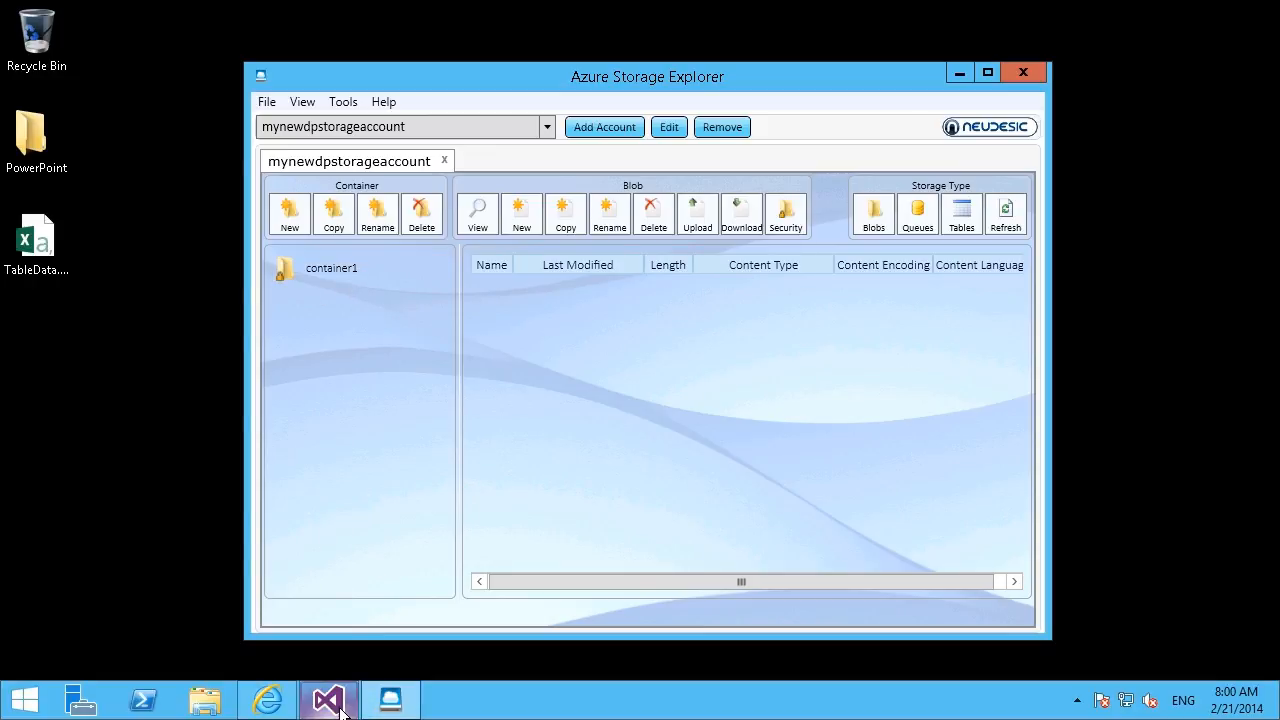
Step: Switch to Visual Studio and create a blob container named container2 in mynewdpstorageaccount
{"action": "left_click", "coordinate": [340, 705]}
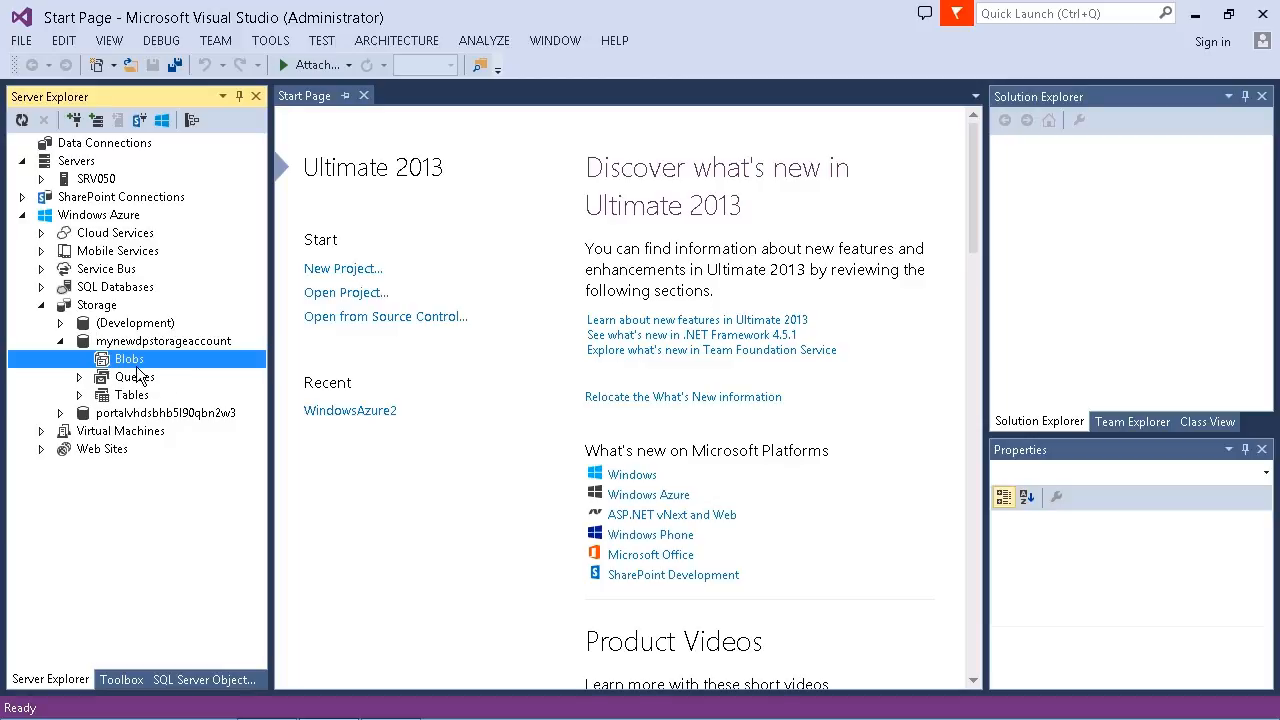
{"action": "right_click", "coordinate": [130, 359]}
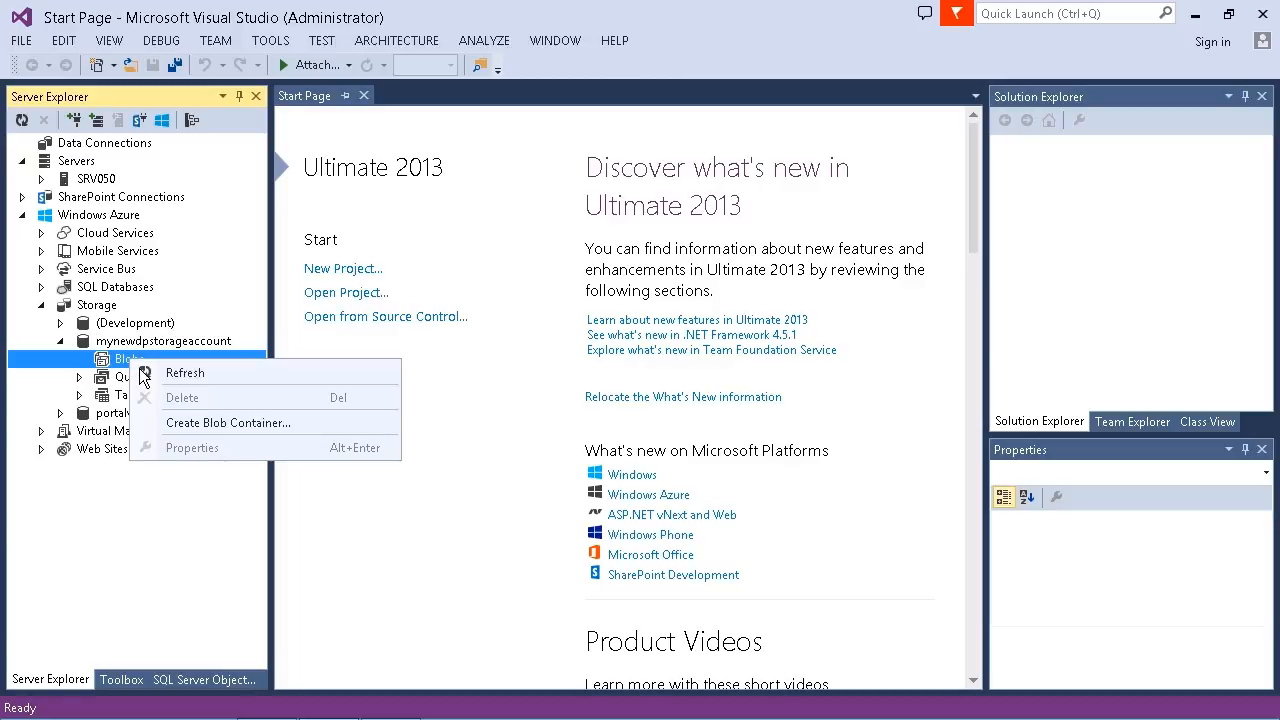
{"action": "left_click", "coordinate": [250, 432]}
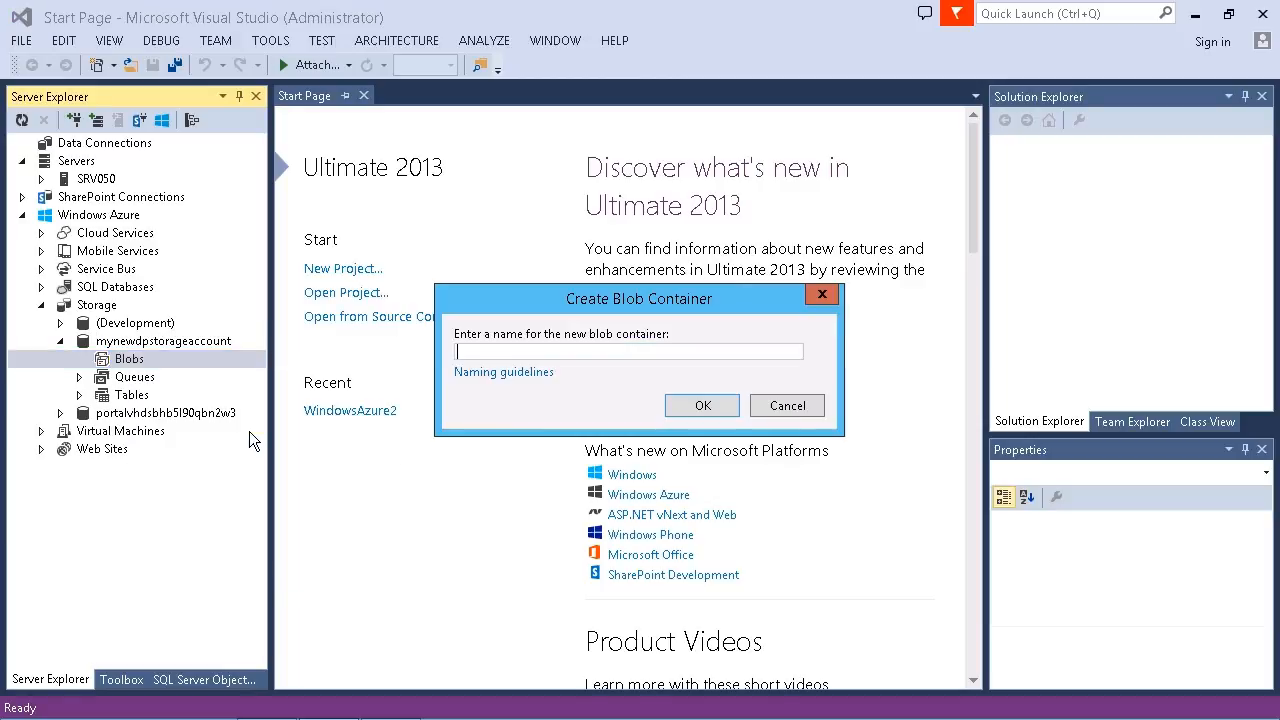
{"action": "type", "text": "containe"}
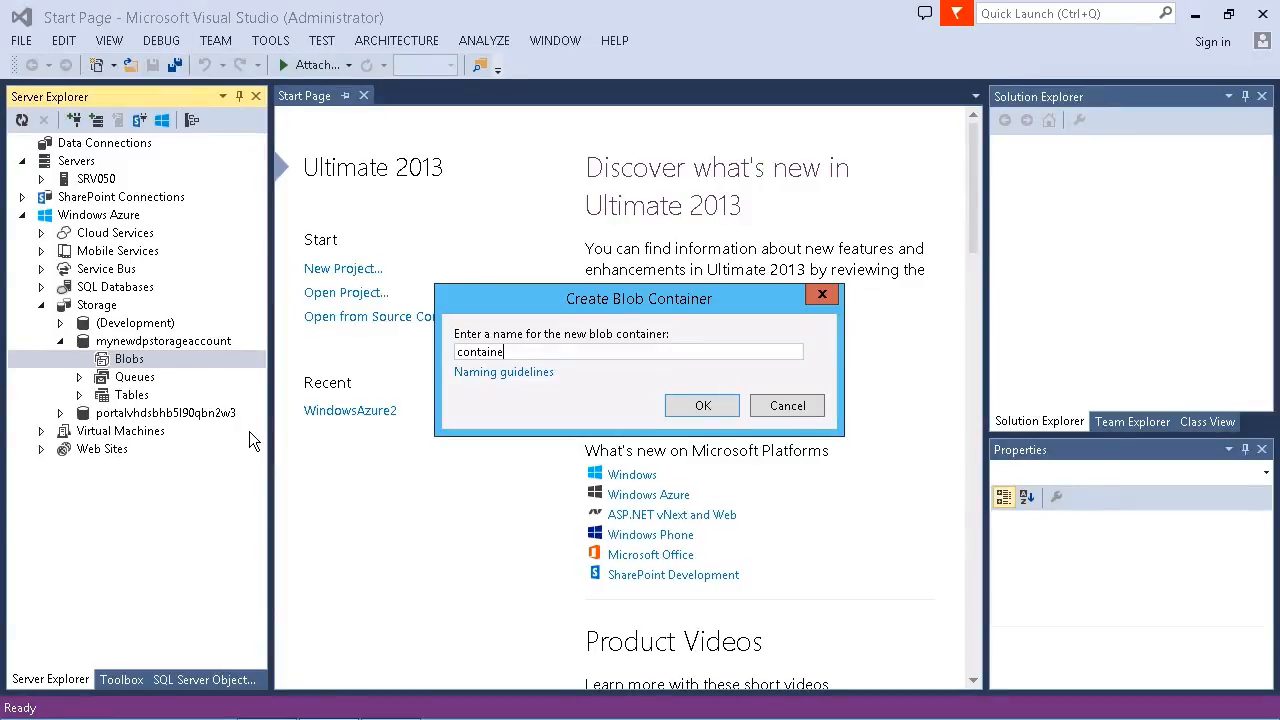
{"action": "type", "text": "r2"}
{"action": "left_click", "coordinate": [716, 411]}
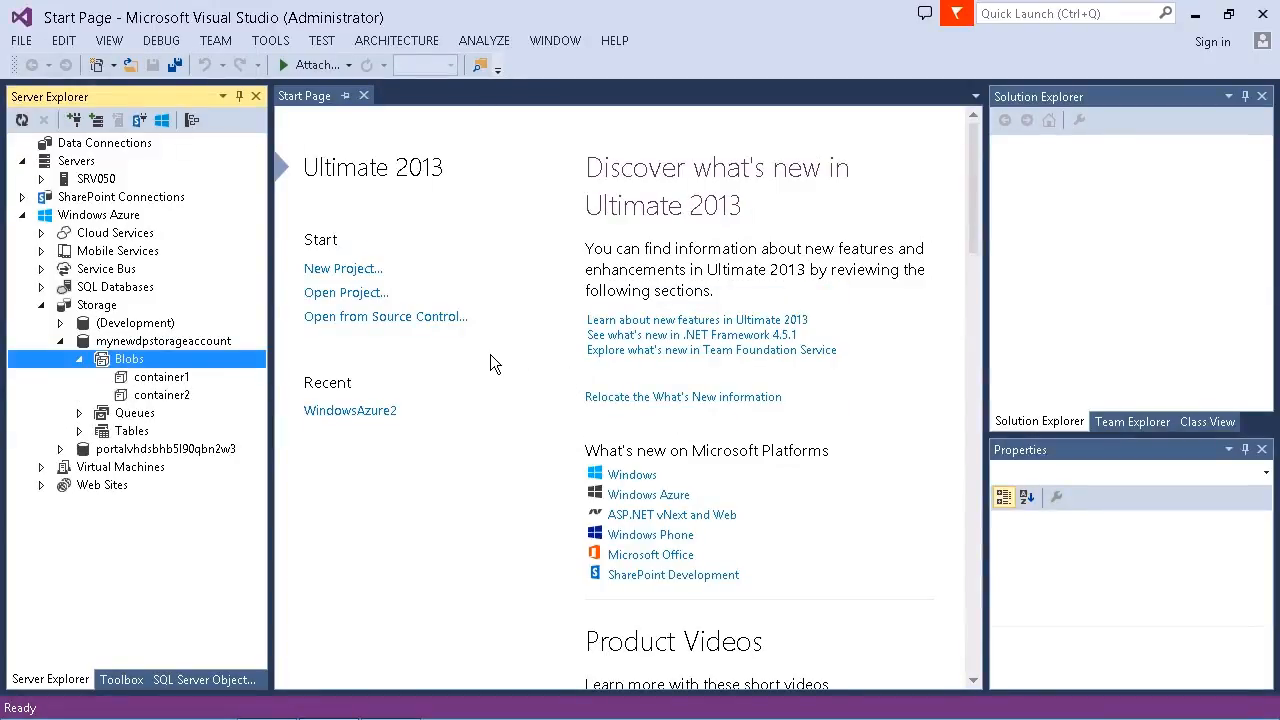
Step: Inspect container2's properties and open container1 to view its blob list
{"action": "left_click", "coordinate": [185, 379]}
{"action": "left_click", "coordinate": [188, 397]}
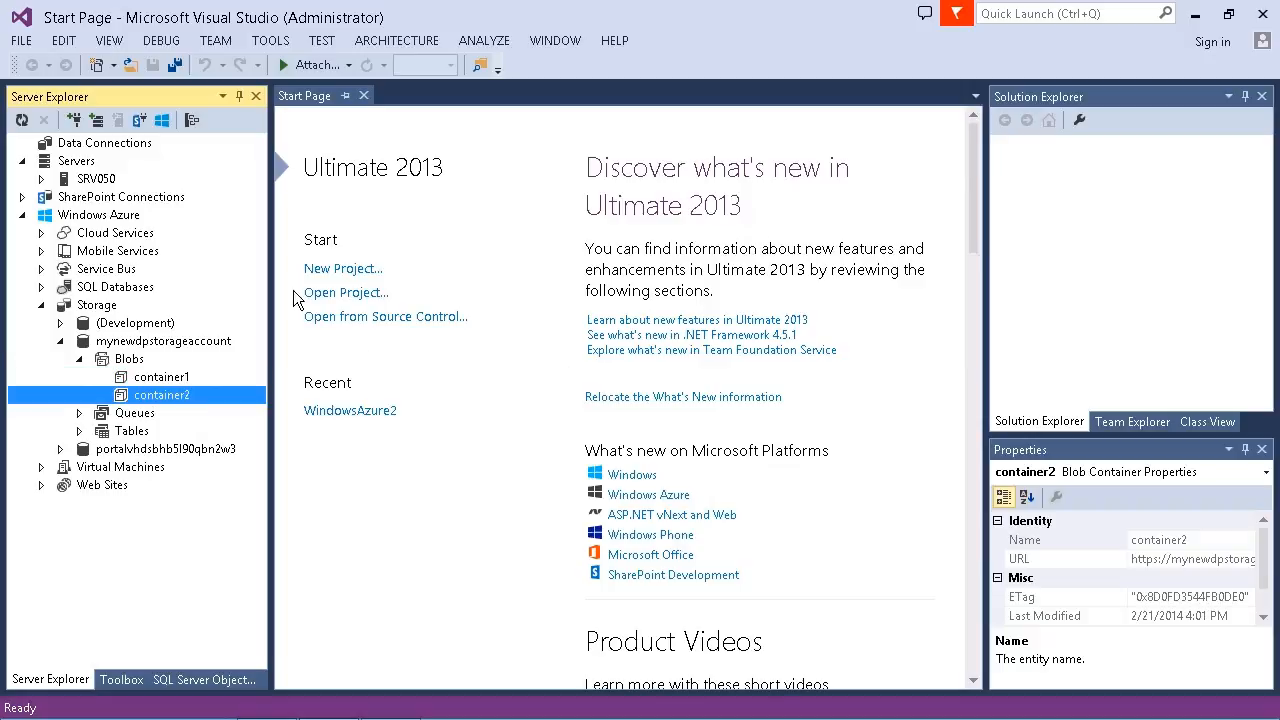
{"action": "double_click", "coordinate": [178, 380]}
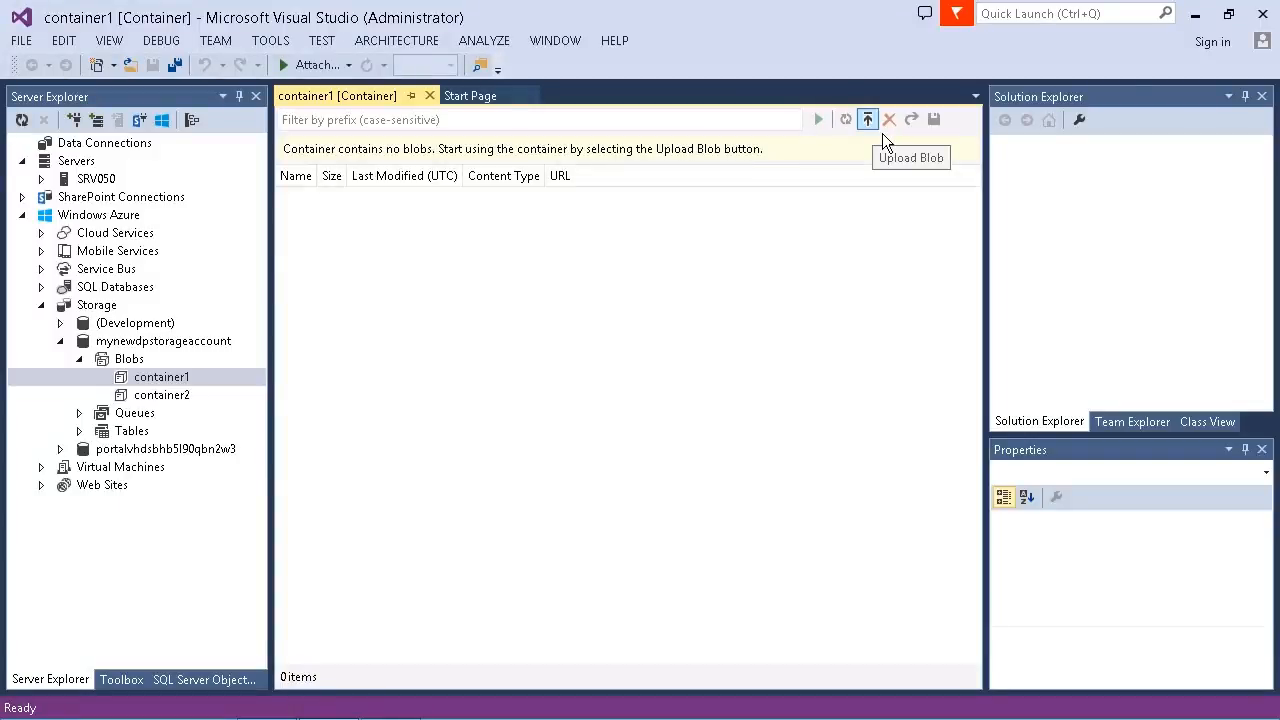
Step: Switch back to Azure Storage Explorer, refresh the storage account, and create an empty block blob named blob1 in container1
{"action": "left_click", "coordinate": [1195, 15]}
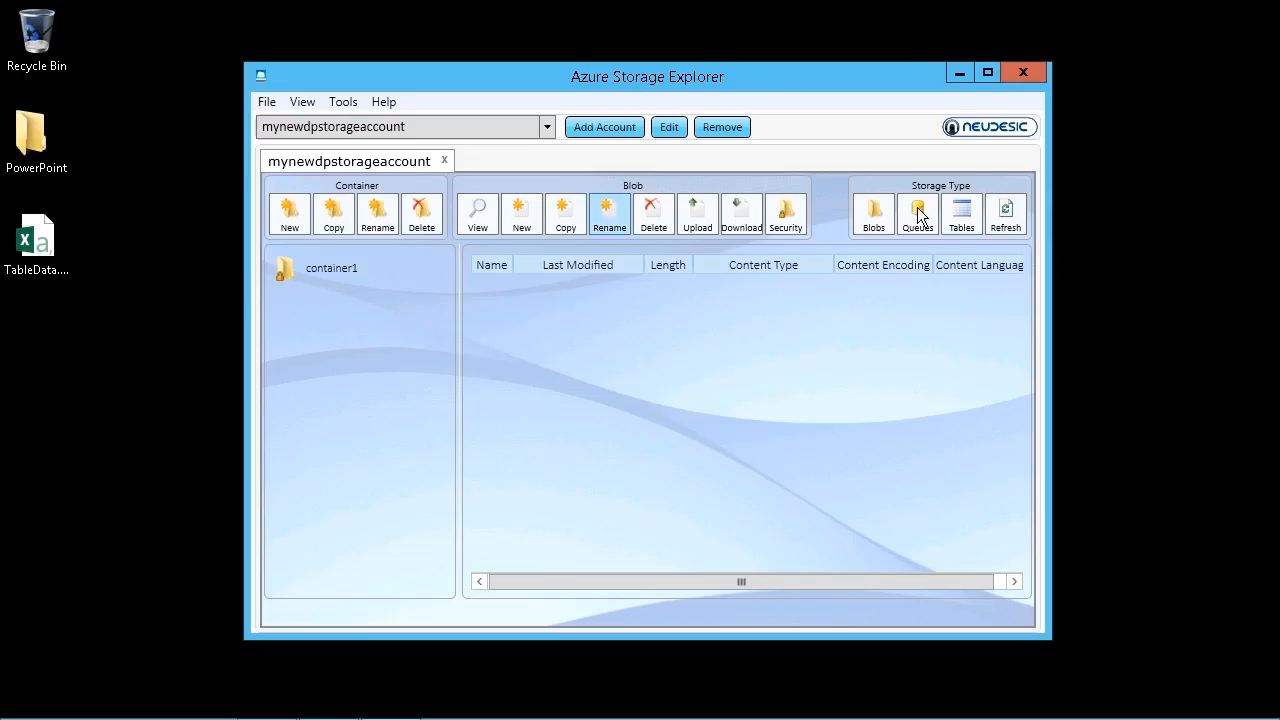
{"action": "left_click", "coordinate": [1021, 226]}
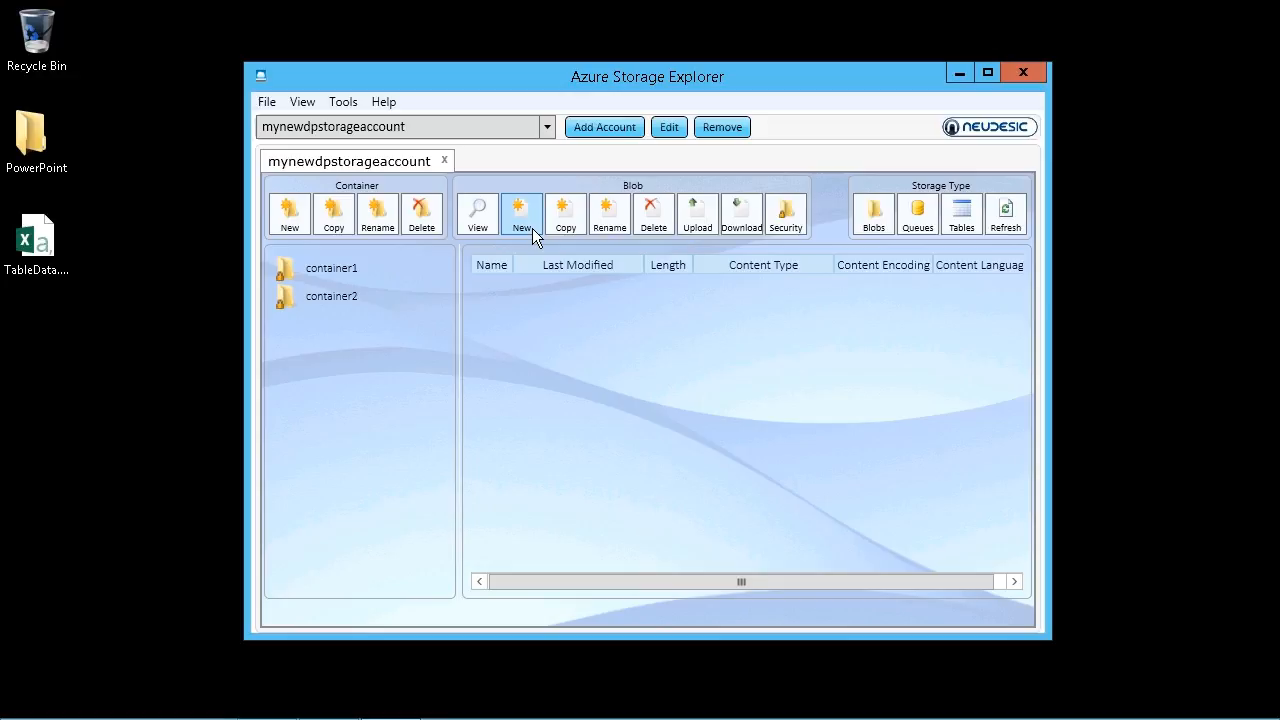
{"action": "left_click", "coordinate": [355, 278]}
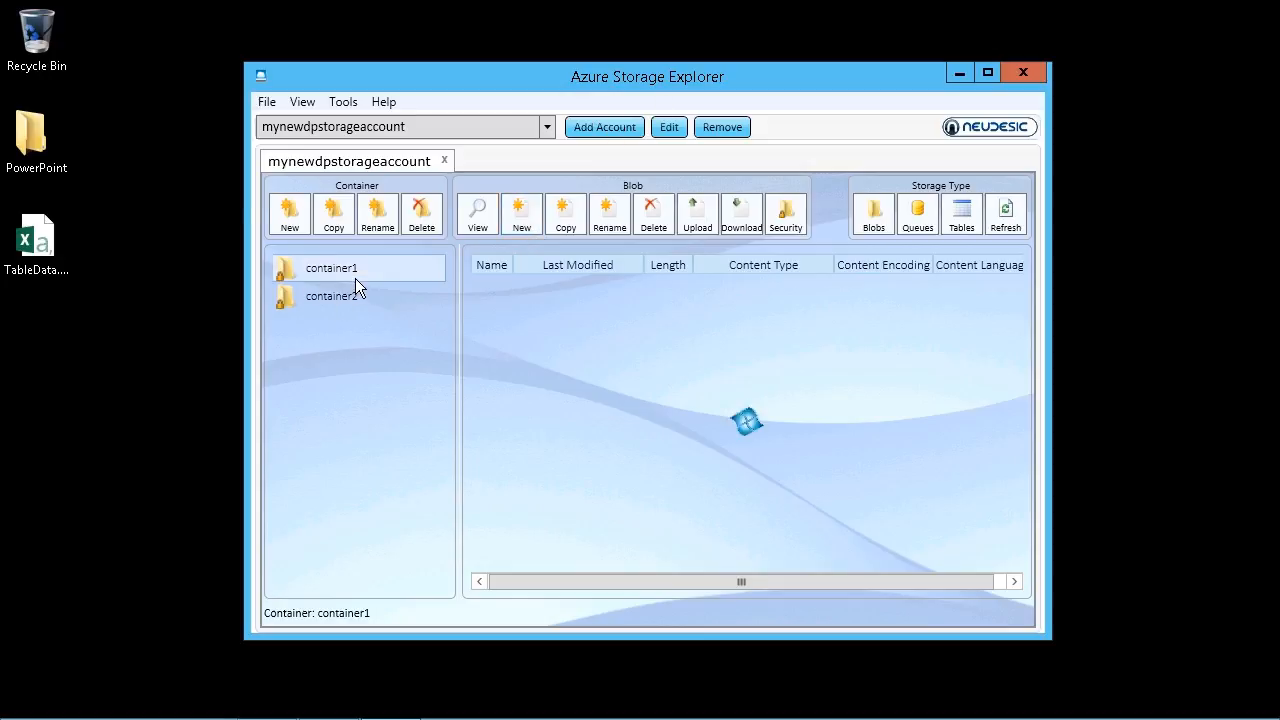
{"action": "left_click", "coordinate": [533, 231]}
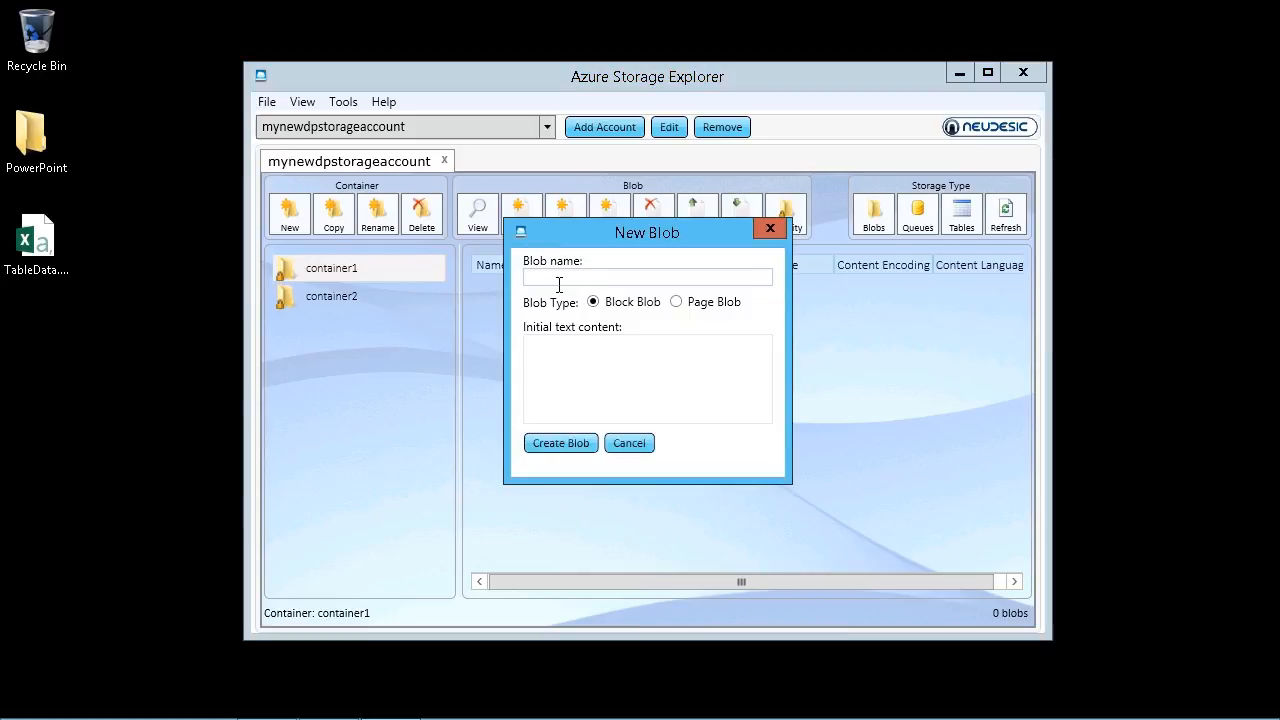
{"action": "type", "text": "blob1"}
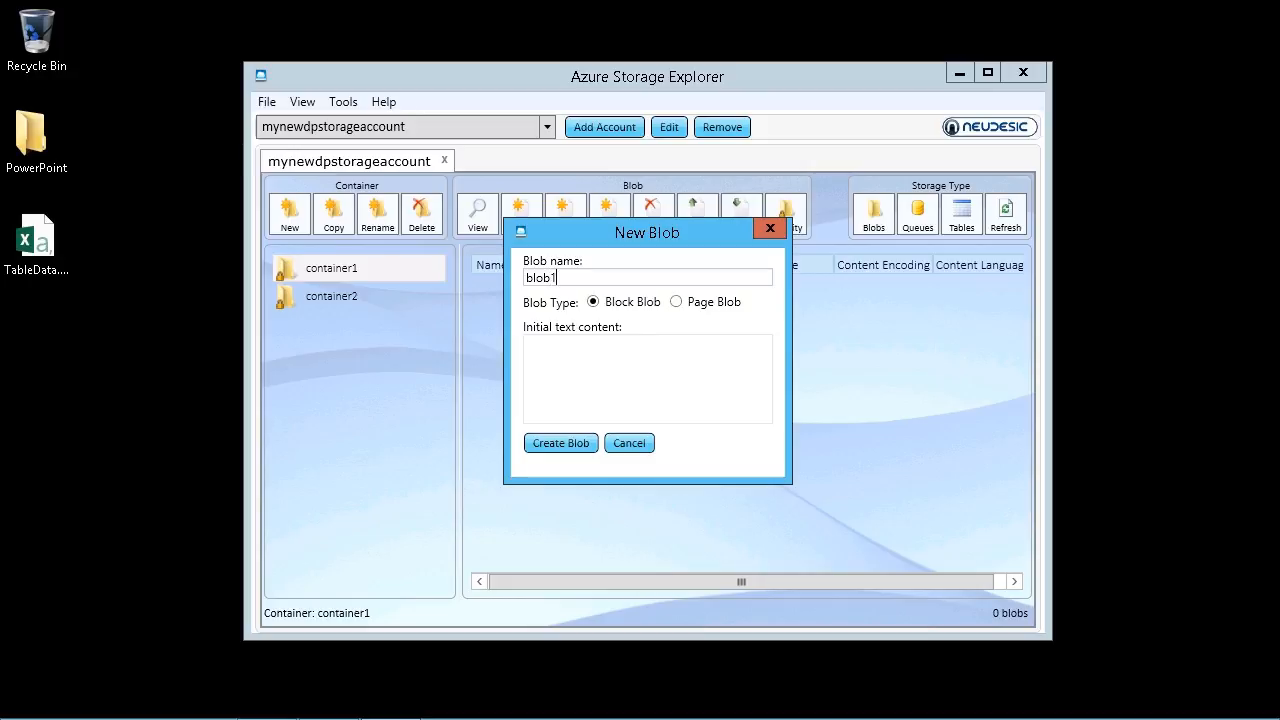
{"action": "left_click", "coordinate": [605, 309]}
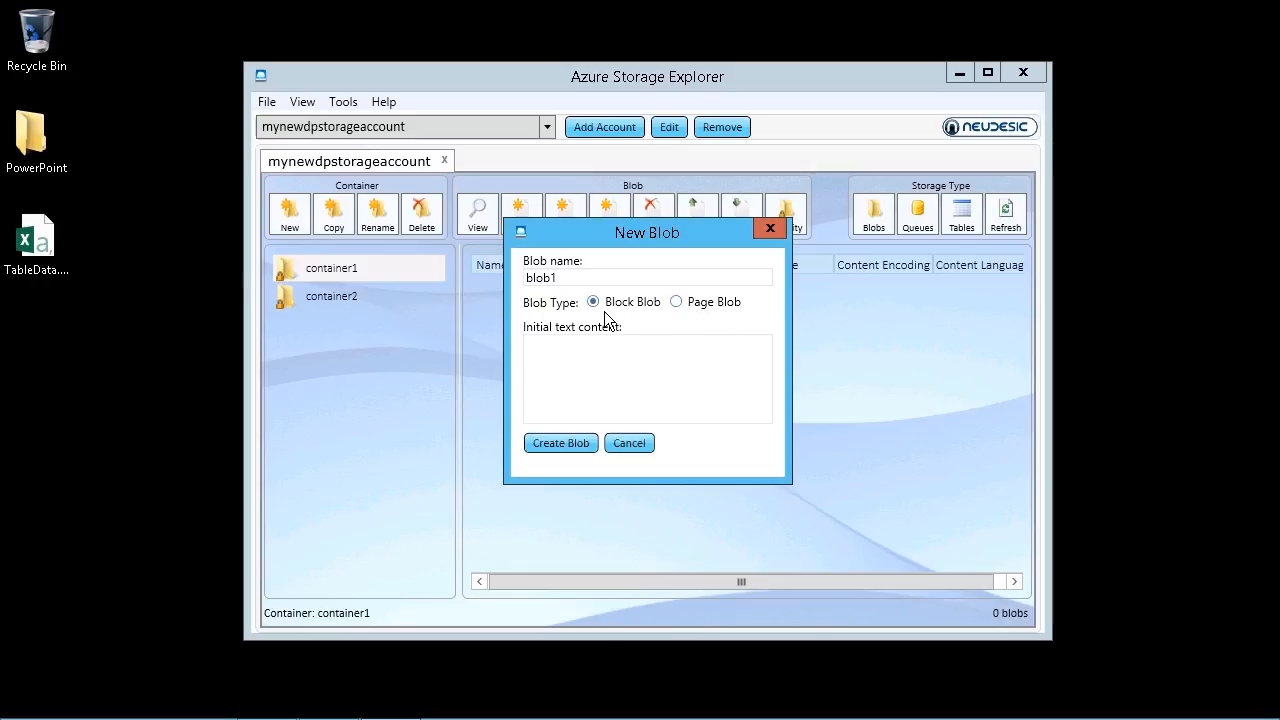
{"action": "left_click", "coordinate": [688, 310]}
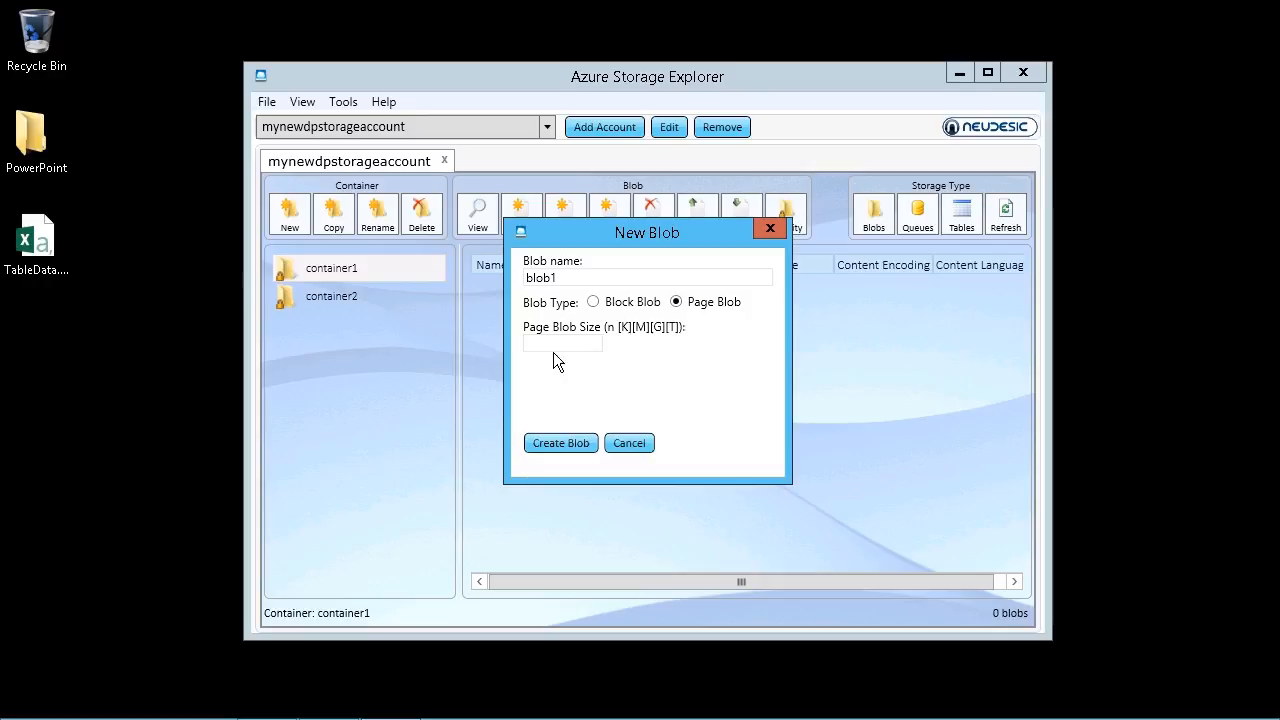
{"action": "left_click", "coordinate": [600, 304]}
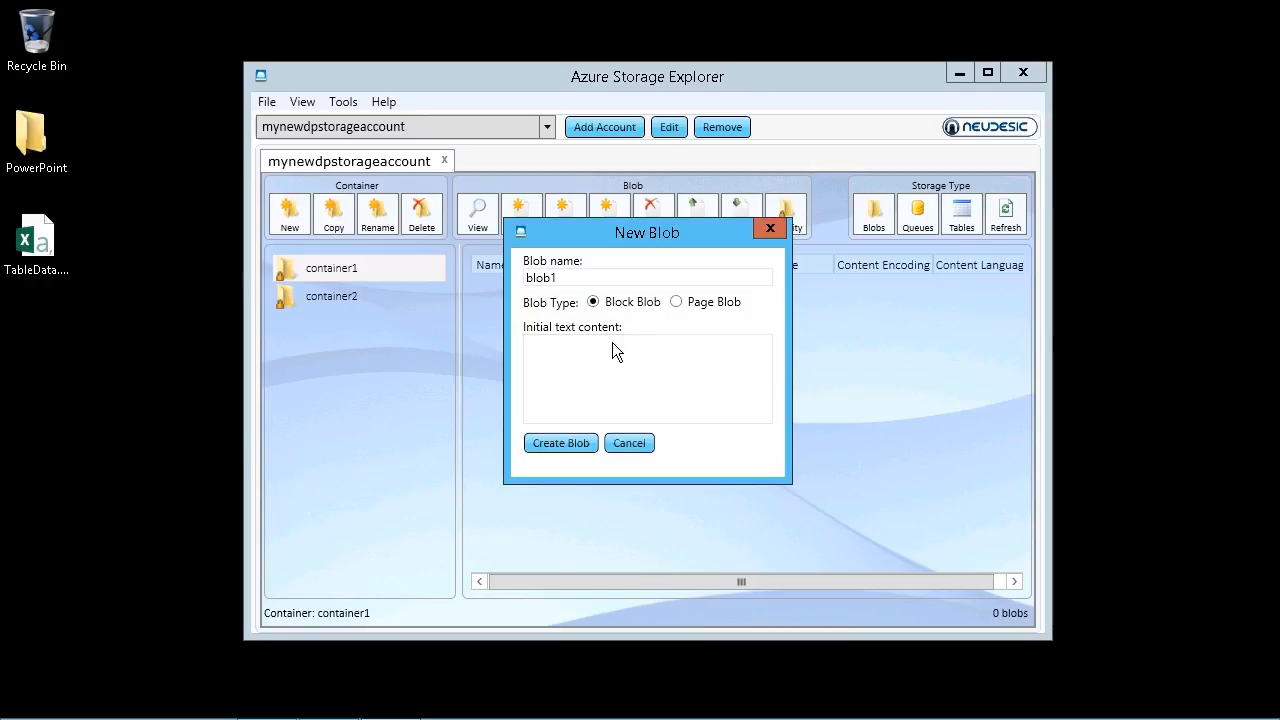
{"action": "left_click", "coordinate": [611, 389]}
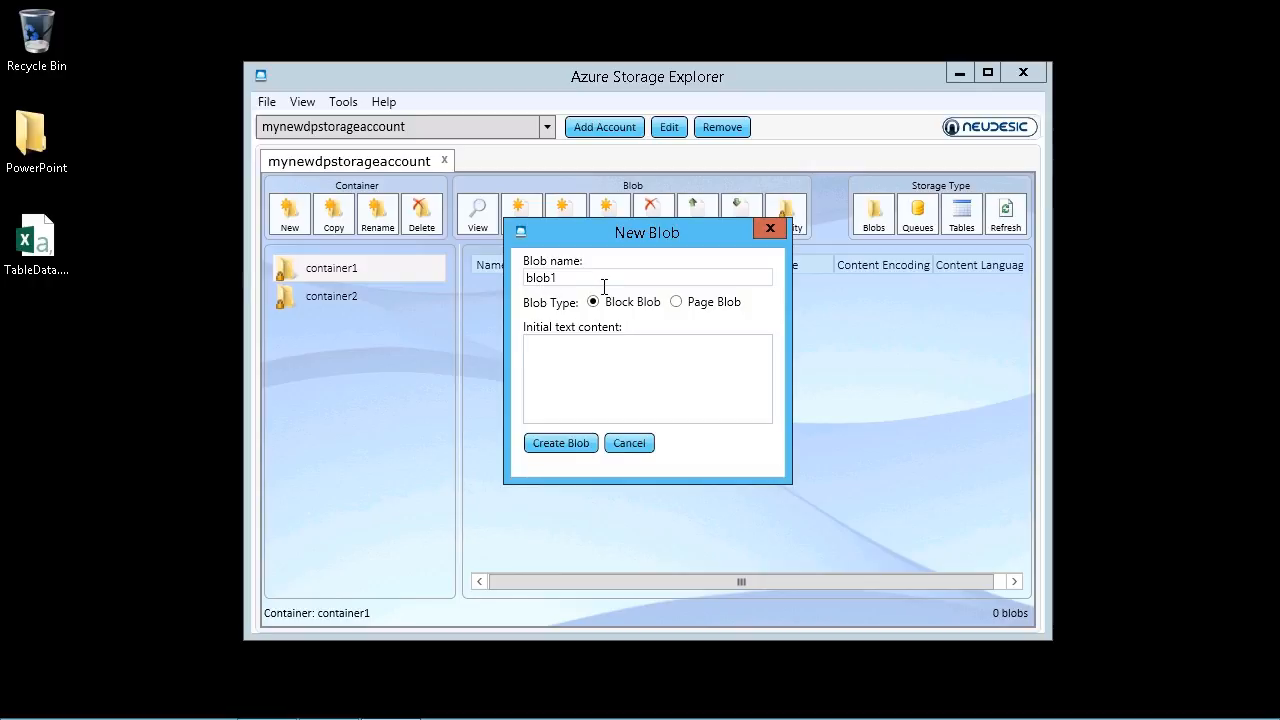
{"action": "left_click", "coordinate": [561, 443]}
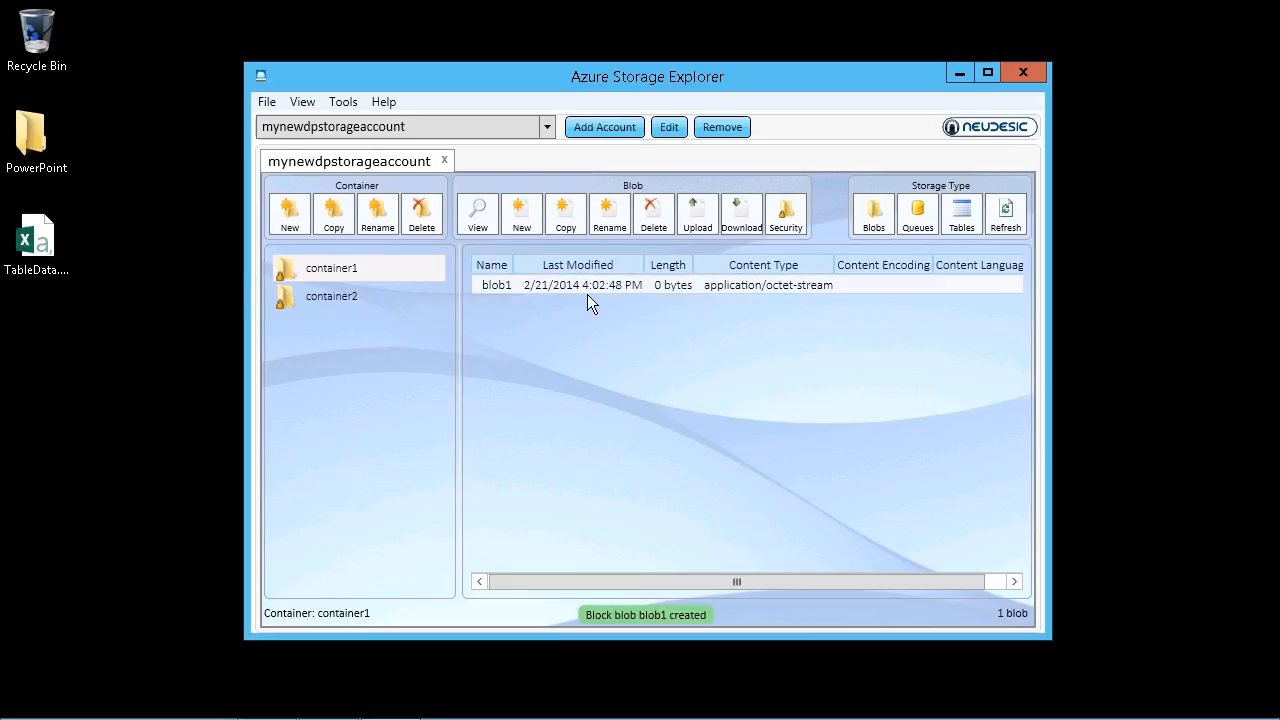
Step: Open blob1's details, examine the blob name in its AbsoluteUri, and save the blob's properties
{"action": "double_click", "coordinate": [544, 294]}
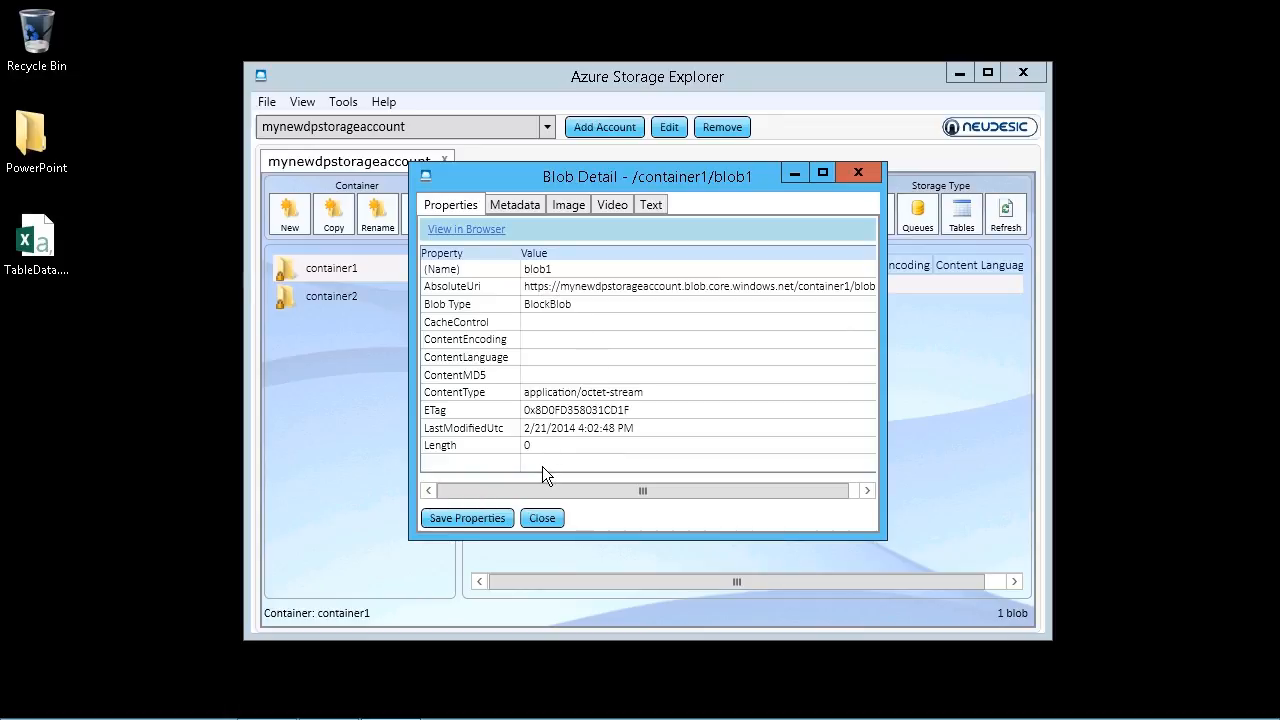
{"action": "left_click", "coordinate": [536, 292]}
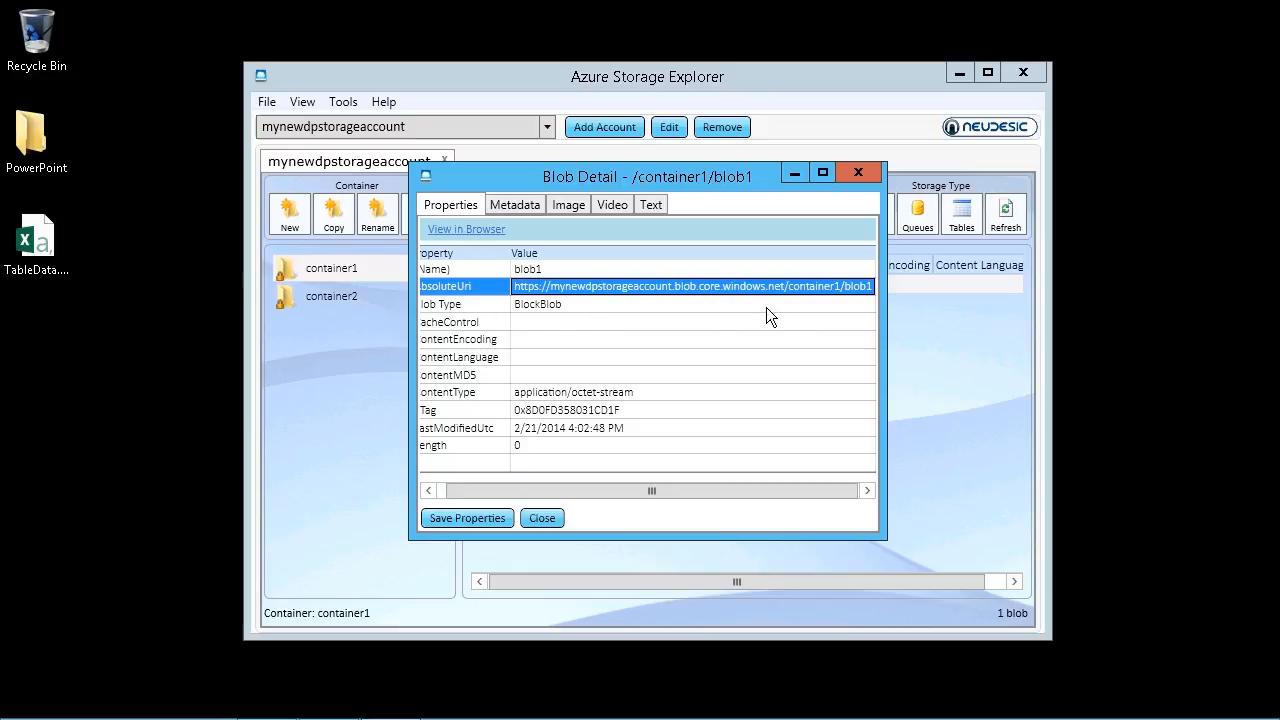
{"action": "left_click", "coordinate": [840, 290]}
{"action": "mouse_move", "coordinate": [840, 290]}
{"action": "left_mouse_down"}
{"action": "mouse_move", "coordinate": [800, 300]}
{"action": "mouse_move", "coordinate": [860, 291]}
{"action": "mouse_move", "coordinate": [845, 292]}
{"action": "left_mouse_up"}
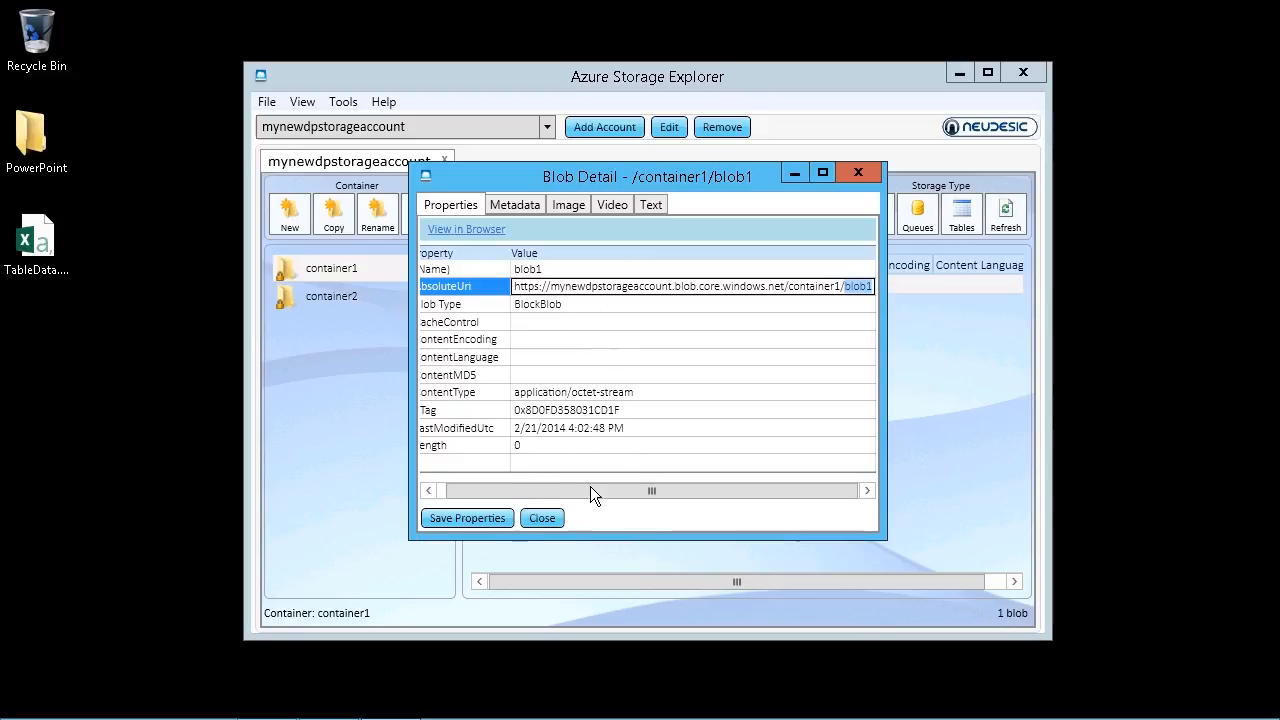
{"action": "left_click_drag", "start_coordinate": [552, 493], "coordinate": [534, 490]}
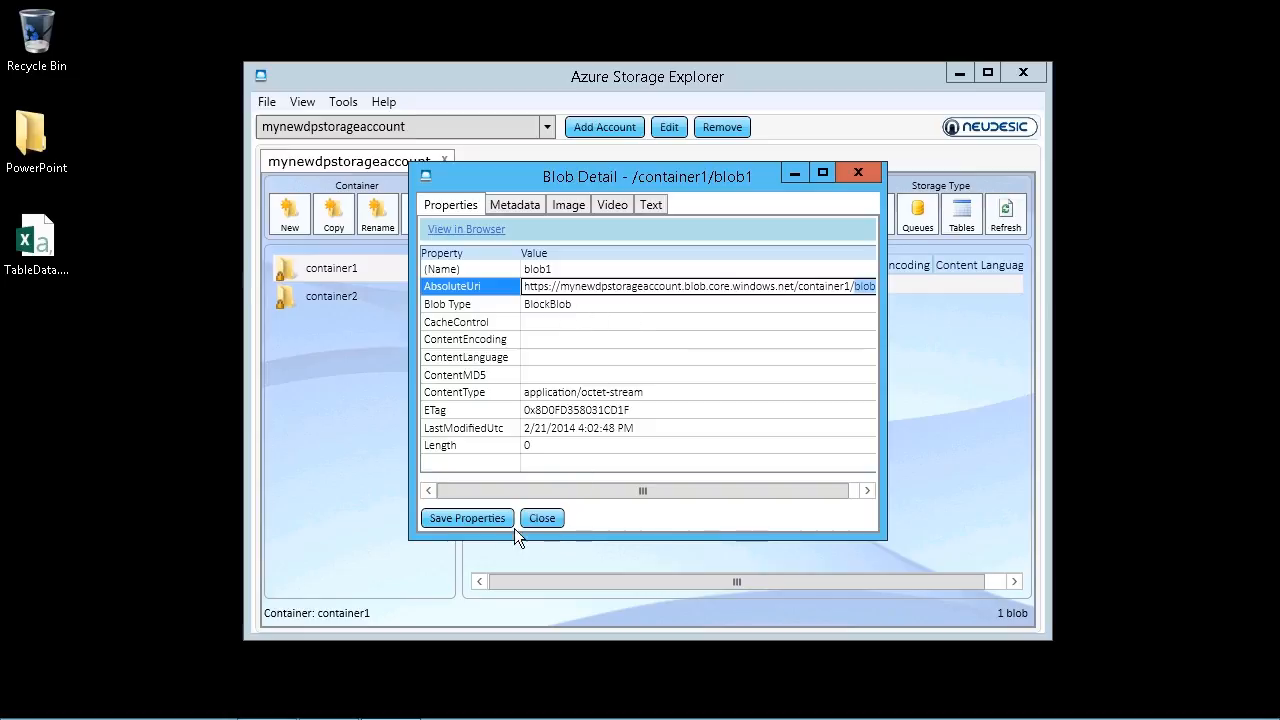
{"action": "left_click", "coordinate": [470, 528]}
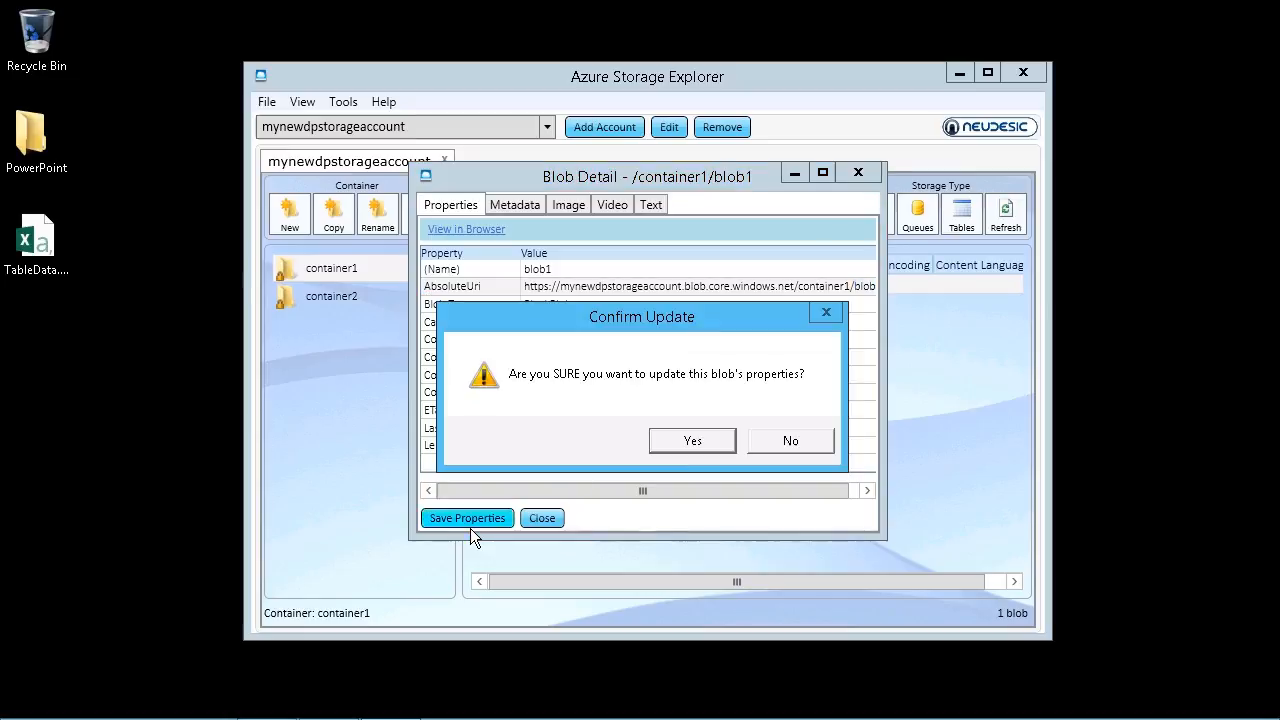
{"action": "left_click", "coordinate": [704, 448]}
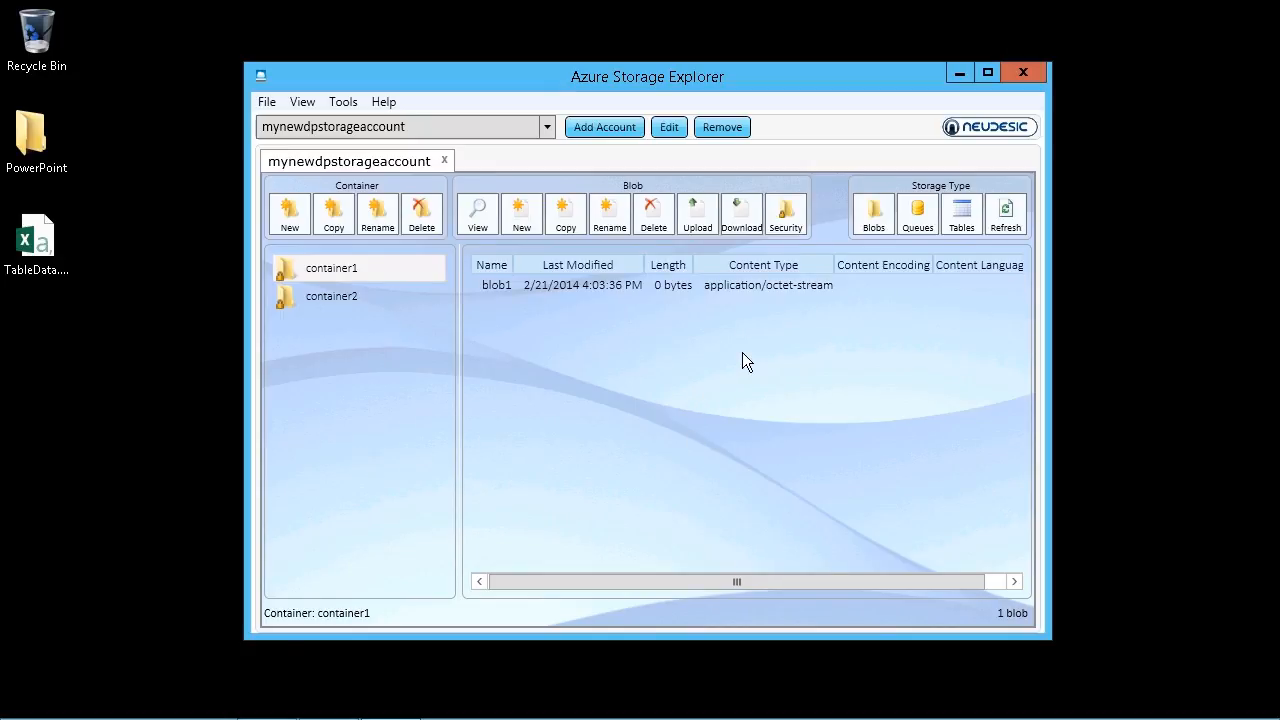
Step: Look at the blob upload dialog, then review container1's access level, shared access signature and shared access policy settings
{"action": "left_click", "coordinate": [697, 215]}
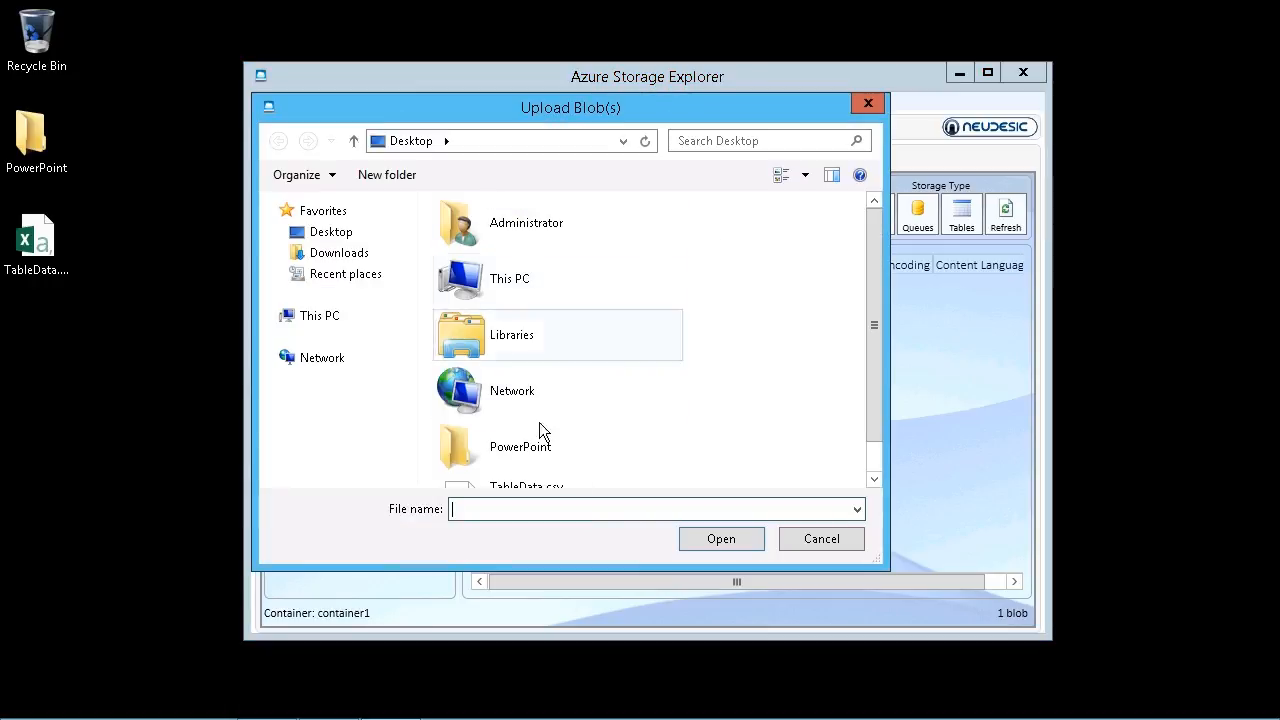
{"action": "left_click", "coordinate": [830, 548]}
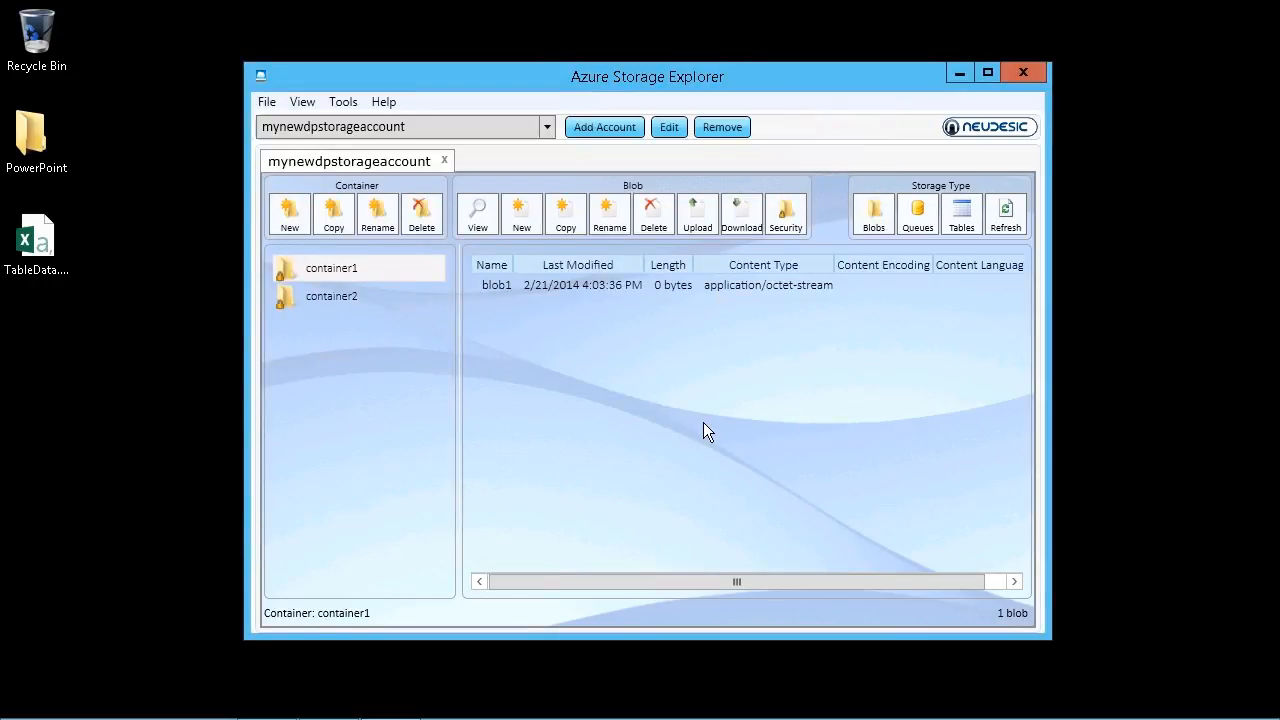
{"action": "left_click", "coordinate": [786, 215]}
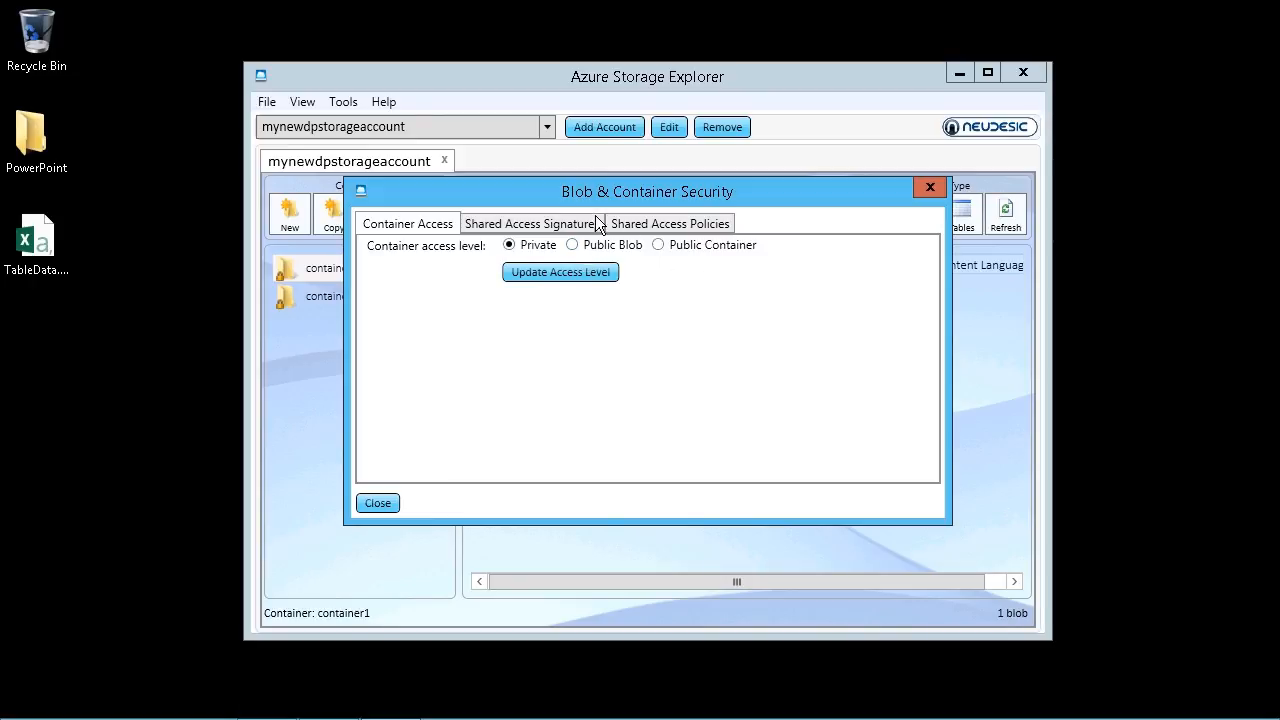
{"action": "left_click", "coordinate": [551, 230]}
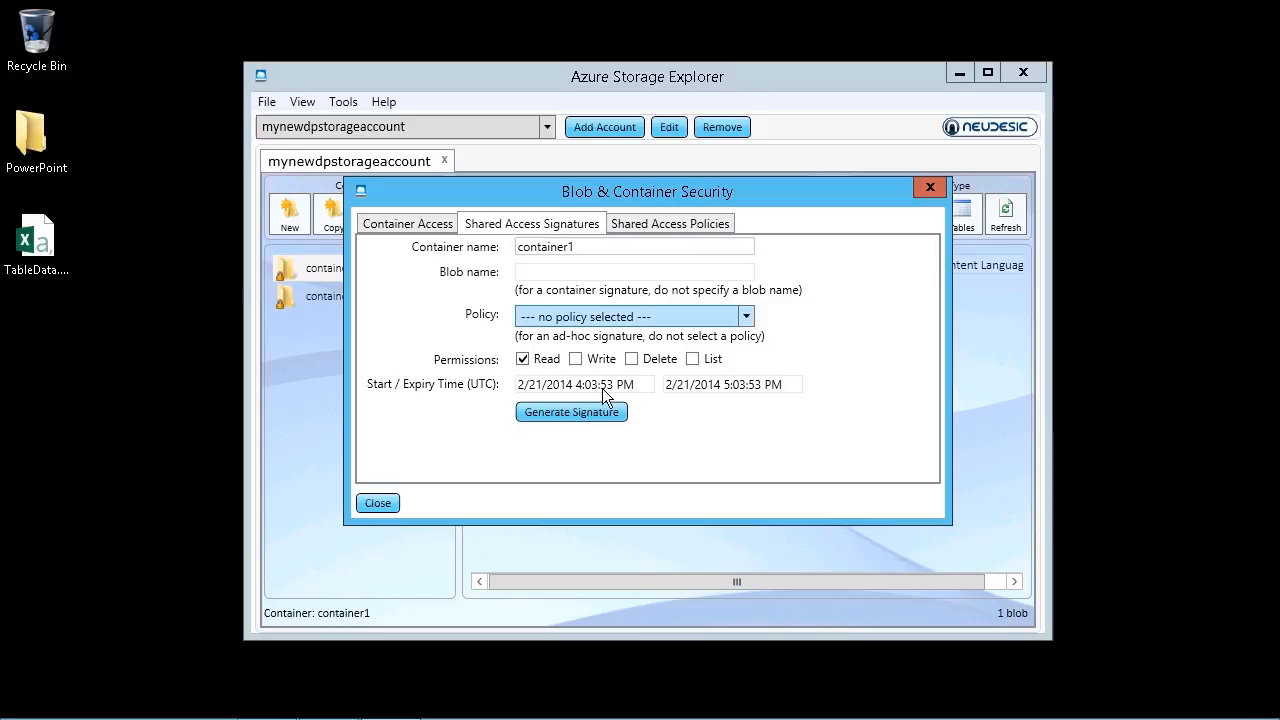
{"action": "left_click", "coordinate": [683, 229]}
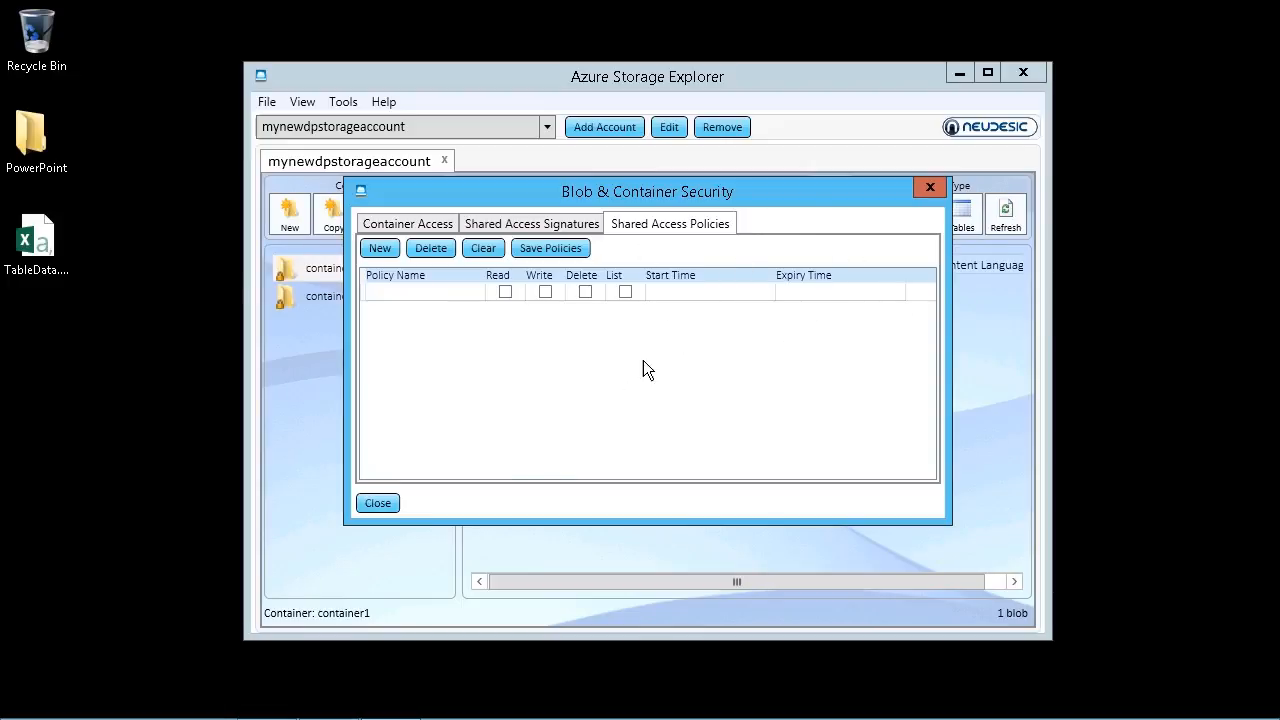
{"action": "left_click", "coordinate": [385, 505]}
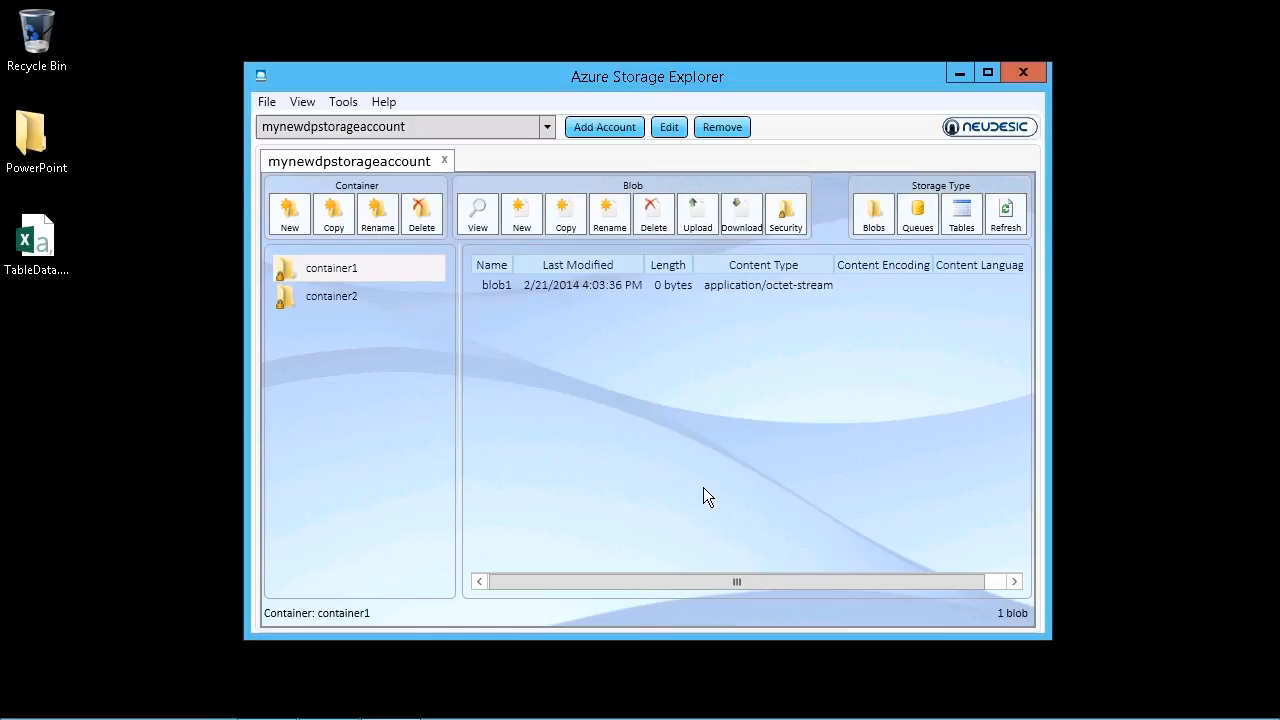